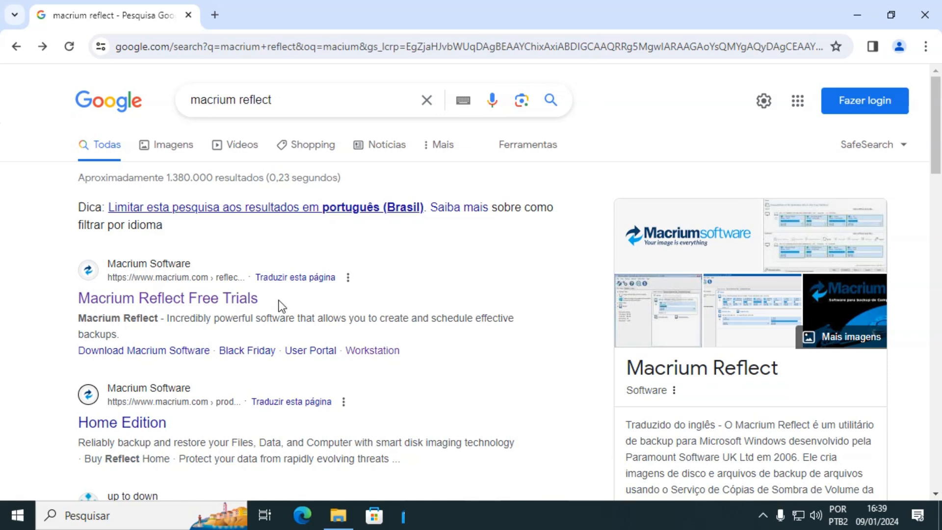
Open the Macrium Reflect Free Trials page from the search results and choose the 64-bit Workstation Trial download
{"action": "left_click", "coordinate": [167, 298]}
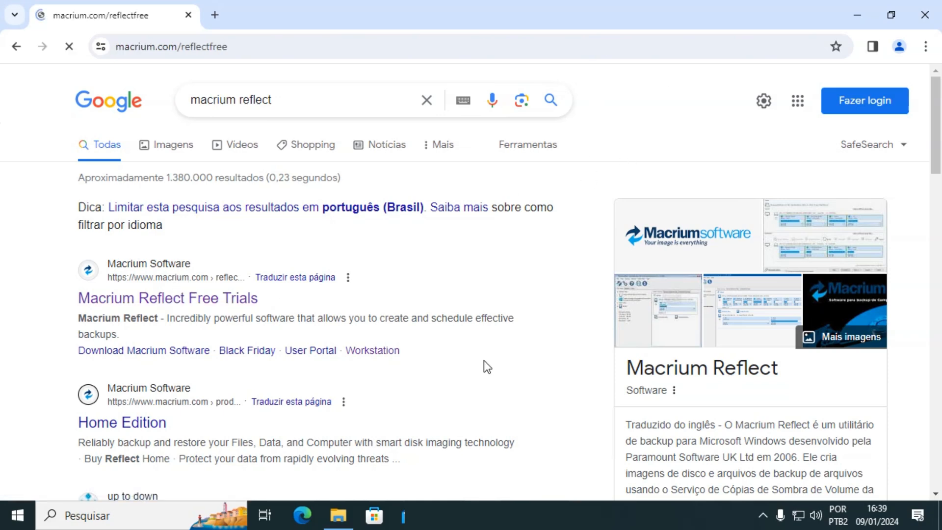
{"action": "scroll", "coordinate": [744, 260], "scroll_direction": "down", "scroll_amount": 10}
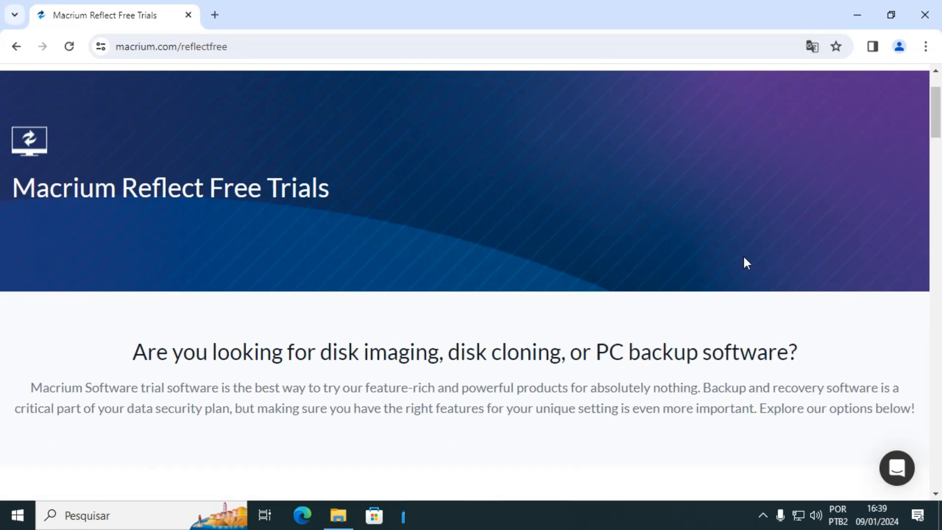
{"action": "scroll", "coordinate": [744, 260], "scroll_direction": "up", "scroll_amount": 2}
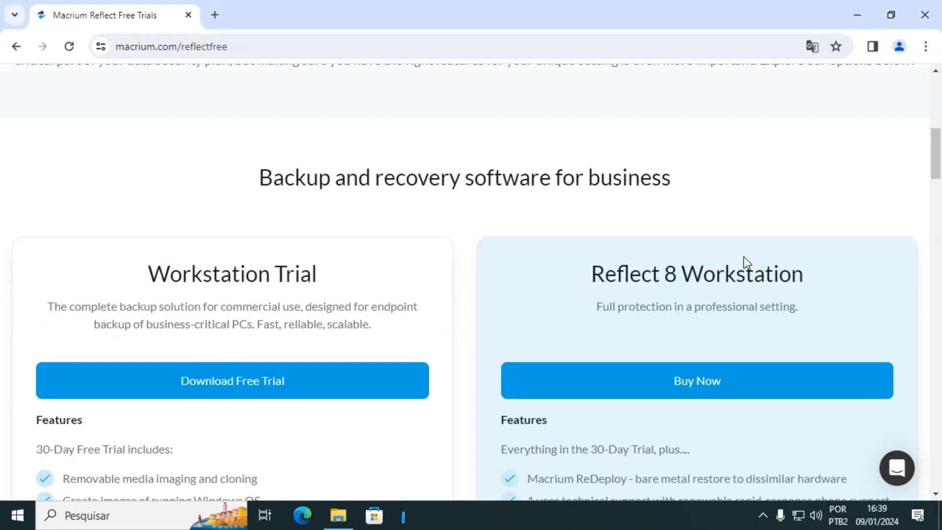
{"action": "scroll", "coordinate": [743, 257], "scroll_direction": "down", "scroll_amount": 1}
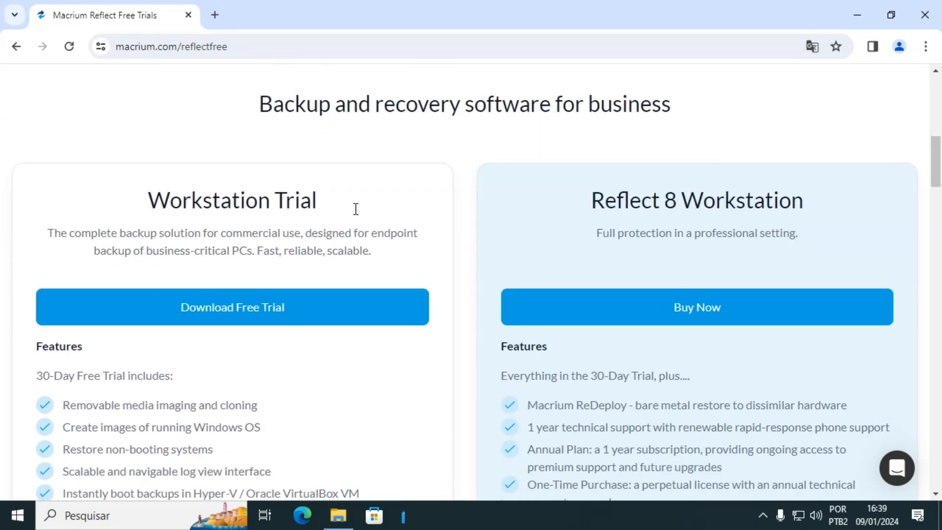
{"action": "scroll", "coordinate": [799, 168], "scroll_direction": "down", "scroll_amount": 1}
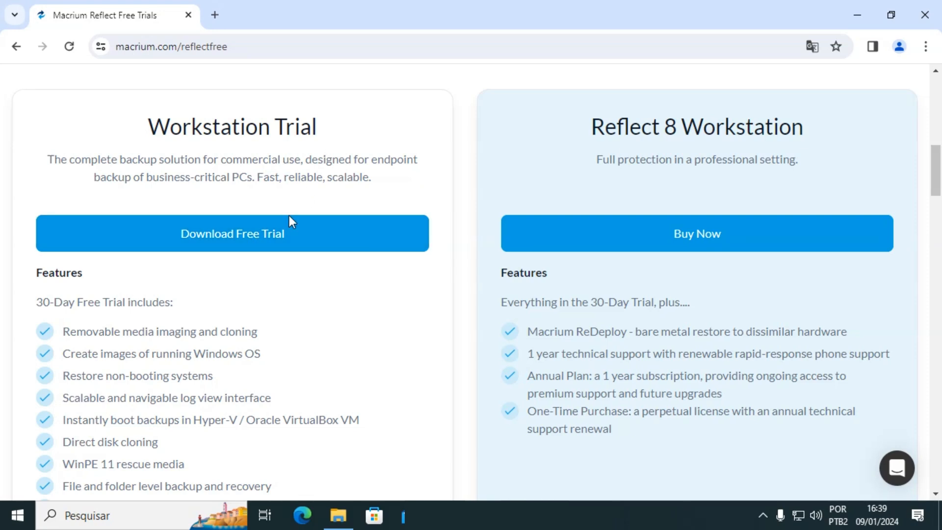
{"action": "left_click", "coordinate": [268, 242]}
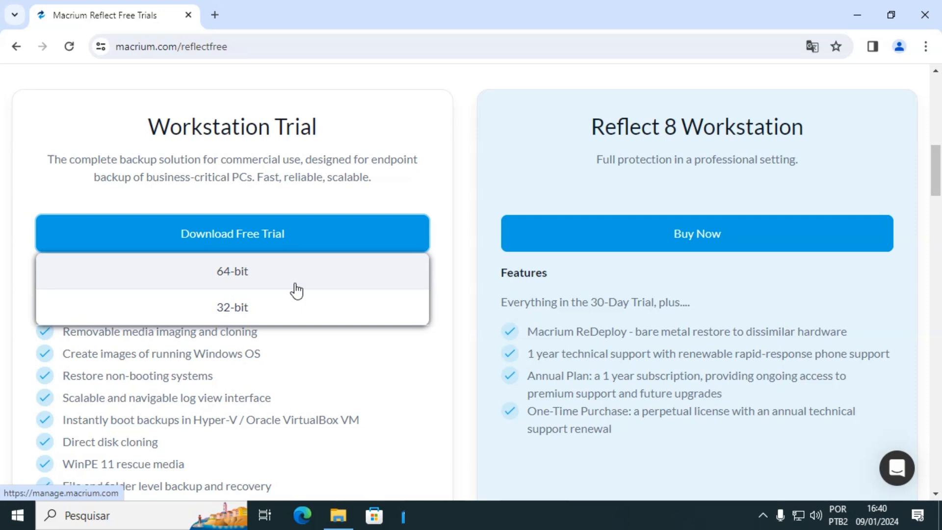
{"action": "left_click", "coordinate": [241, 275]}
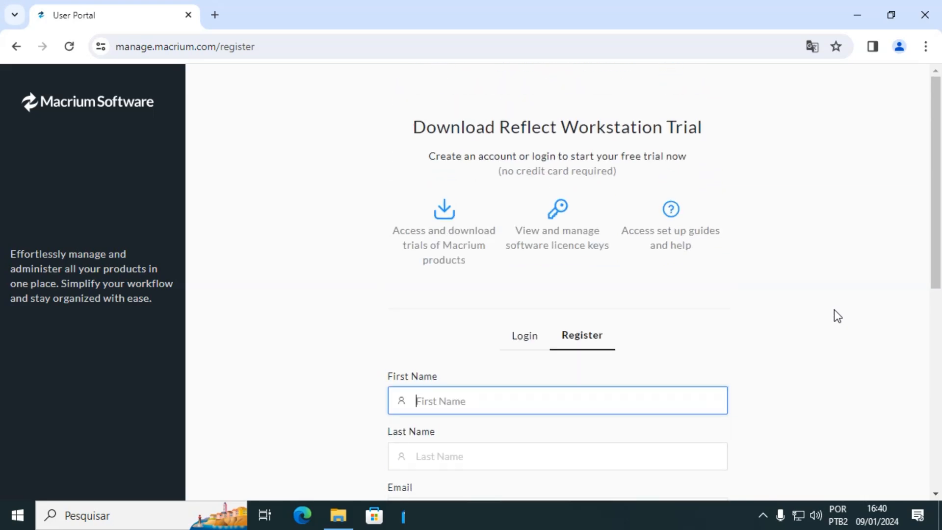
Examine the registration and login forms of the Macrium user portal for the Reflect Workstation trial download
{"action": "scroll", "coordinate": [834, 310], "scroll_direction": "down", "scroll_amount": 2}
{"action": "scroll", "coordinate": [834, 310], "scroll_direction": "up", "scroll_amount": 2}
{"action": "scroll", "coordinate": [834, 310], "scroll_direction": "down", "scroll_amount": 3}
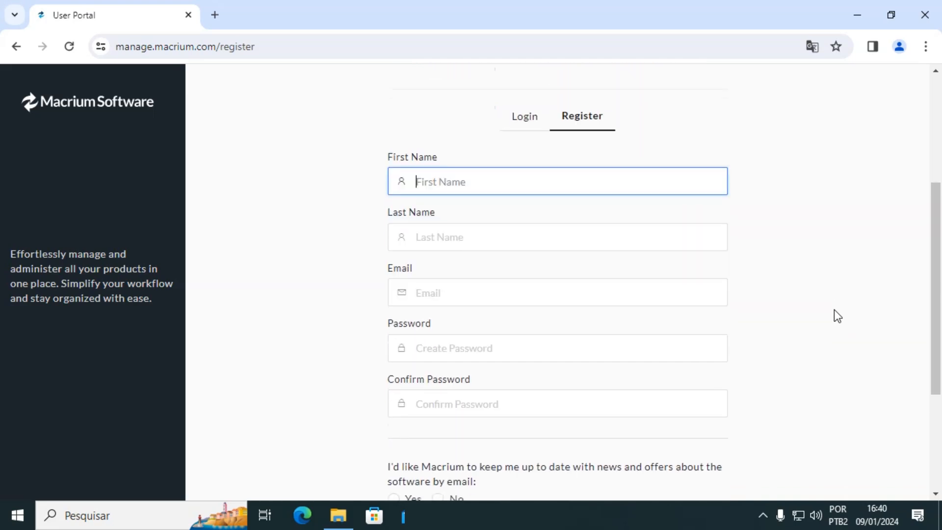
{"action": "scroll", "coordinate": [834, 310], "scroll_direction": "down", "scroll_amount": 2}
{"action": "scroll", "coordinate": [834, 310], "scroll_direction": "up", "scroll_amount": 3}
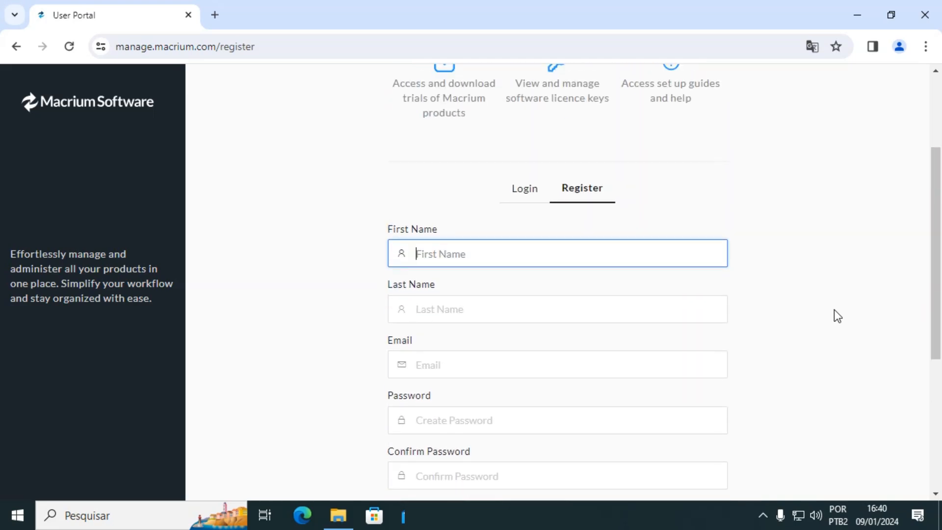
{"action": "scroll", "coordinate": [833, 310], "scroll_direction": "down", "scroll_amount": 1}
{"action": "scroll", "coordinate": [551, 179], "scroll_direction": "down", "scroll_amount": 2}
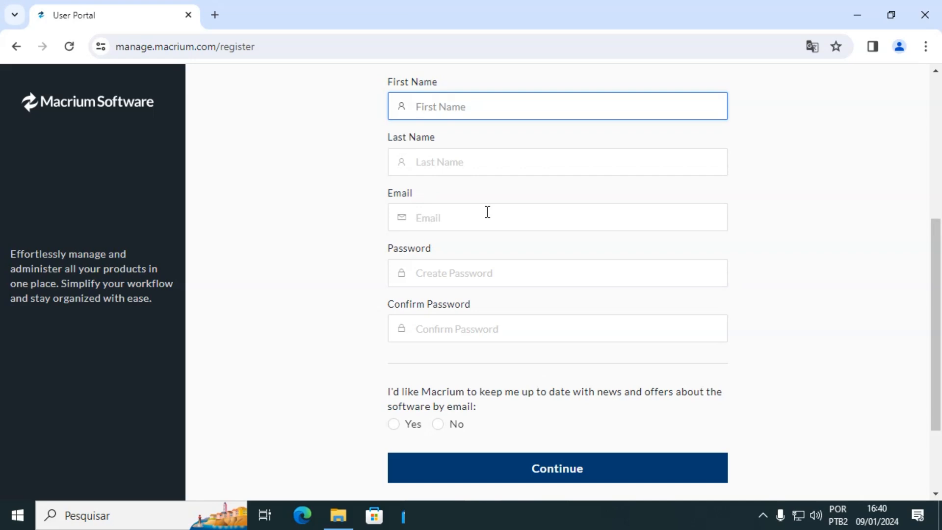
{"action": "scroll", "coordinate": [544, 197], "scroll_direction": "up", "scroll_amount": 5}
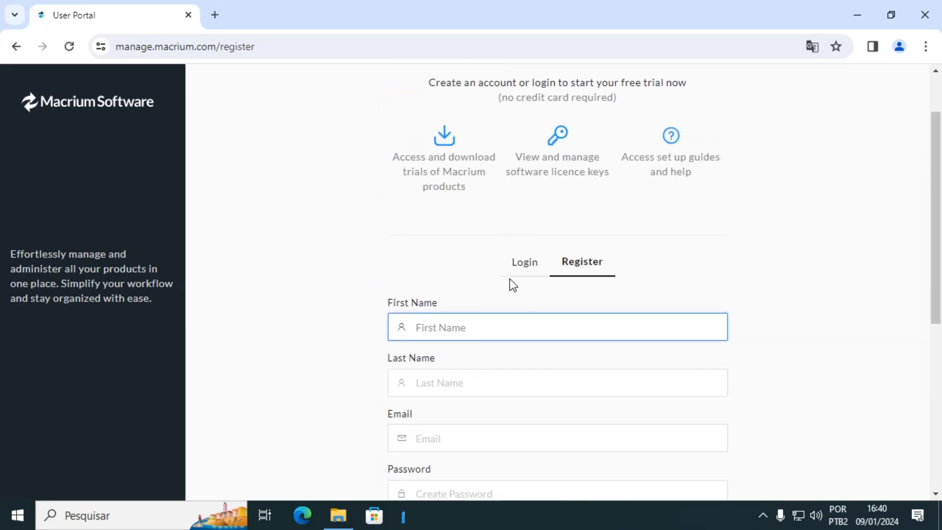
{"action": "scroll", "coordinate": [568, 290], "scroll_direction": "down", "scroll_amount": 3}
{"action": "scroll", "coordinate": [573, 284], "scroll_direction": "down", "scroll_amount": 3}
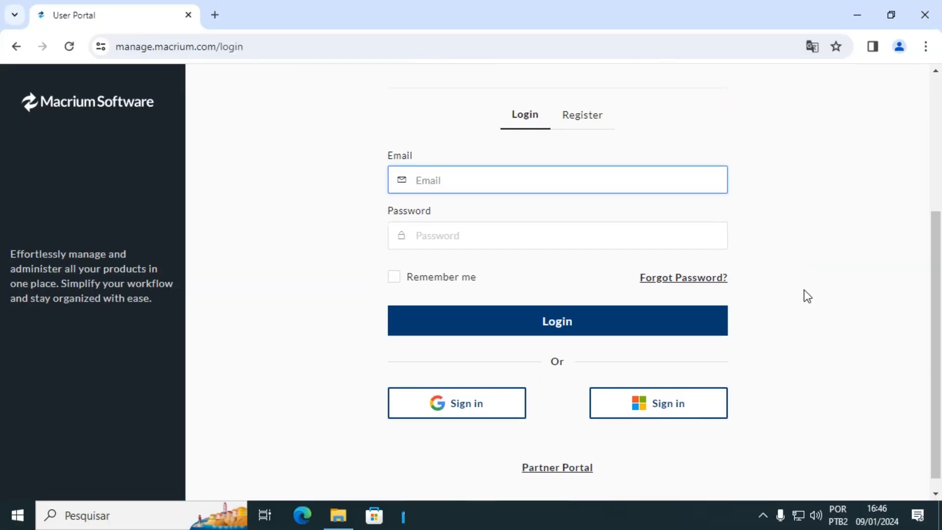
{"action": "scroll", "coordinate": [807, 296], "scroll_direction": "up", "scroll_amount": 2}
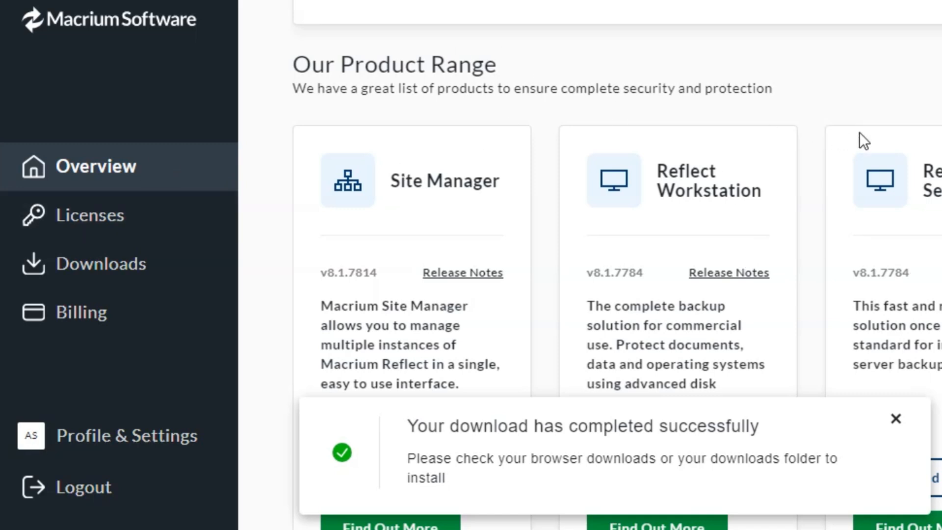
Switch to File Explorer and run the downloaded 64-bit Reflect Workstation setup file from the Downloads folder
{"action": "scroll", "coordinate": [796, 58], "scroll_direction": "down", "scroll_amount": 4}
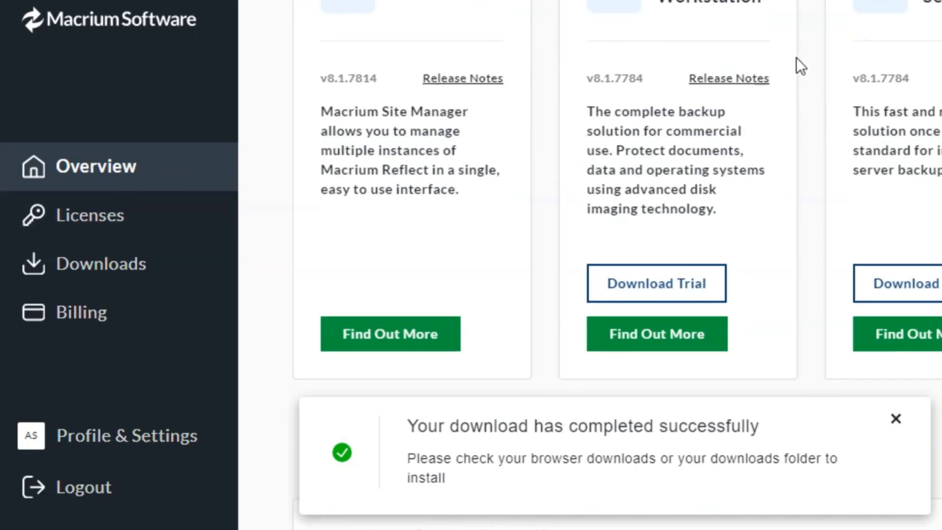
{"action": "scroll", "coordinate": [693, 49], "scroll_direction": "up", "scroll_amount": 2}
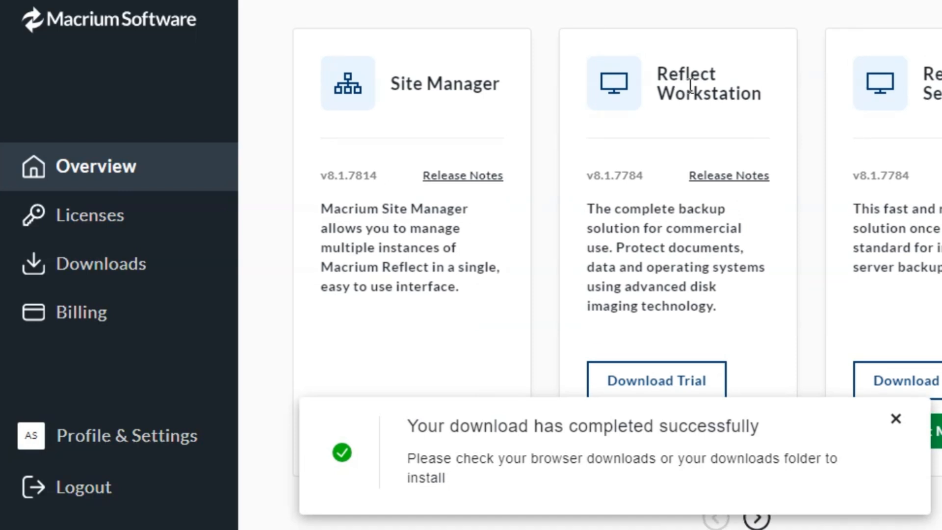
{"action": "scroll", "coordinate": [711, 125], "scroll_direction": "down", "scroll_amount": 4}
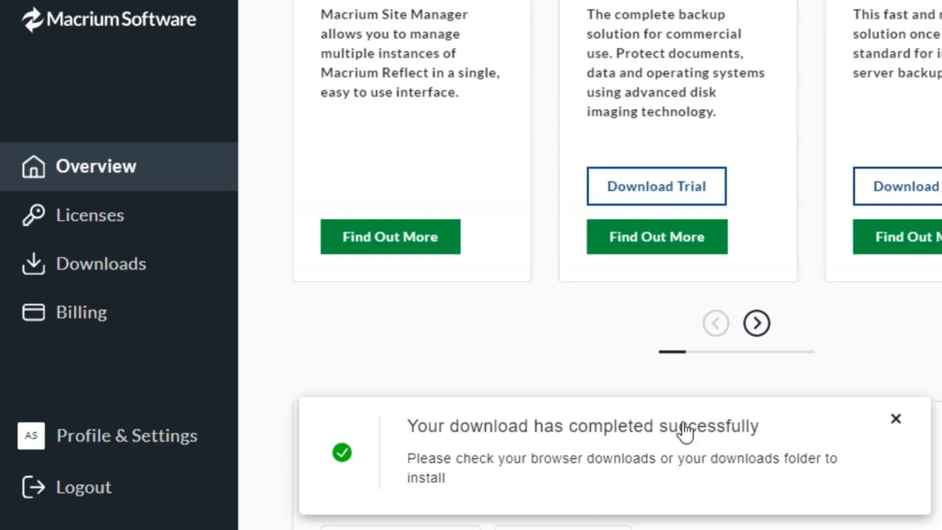
{"action": "key", "text": "super+e"}
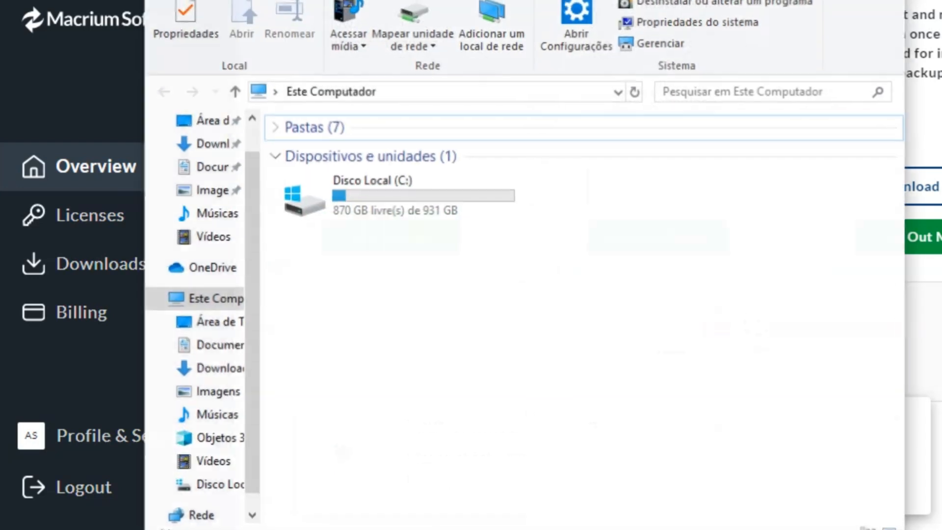
{"action": "left_click", "coordinate": [208, 141]}
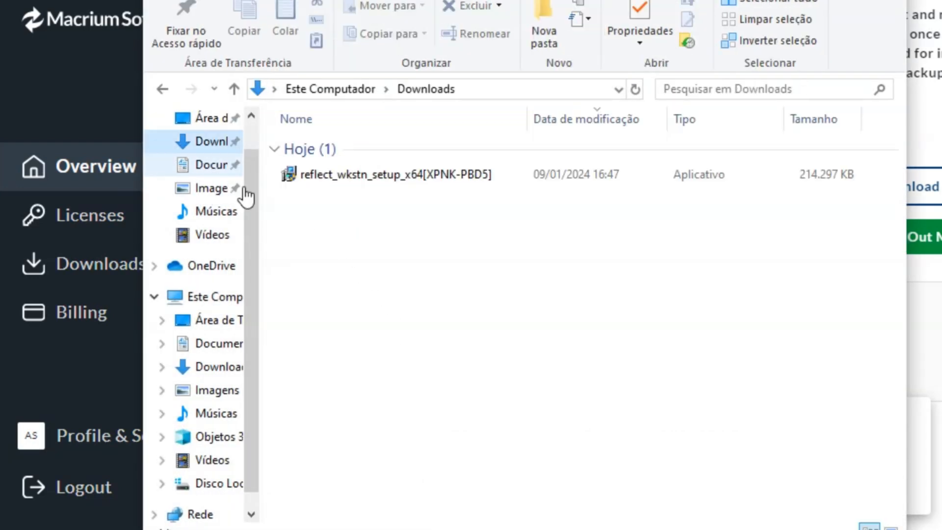
{"action": "double_click", "coordinate": [348, 178]}
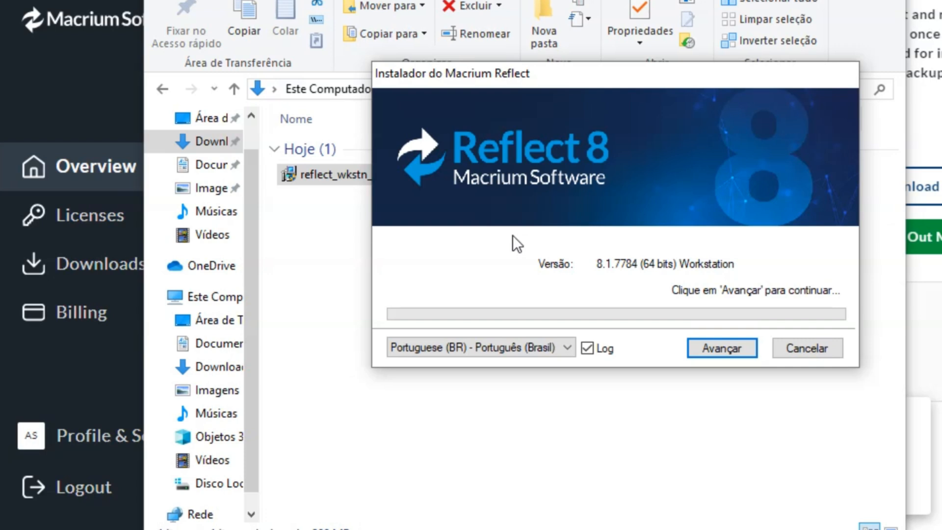
Proceed through the Macrium Reflect Workstation setup in Brazilian Portuguese, accepting the licence agreement and keeping the 30-day trial option
{"action": "left_click", "coordinate": [726, 350]}
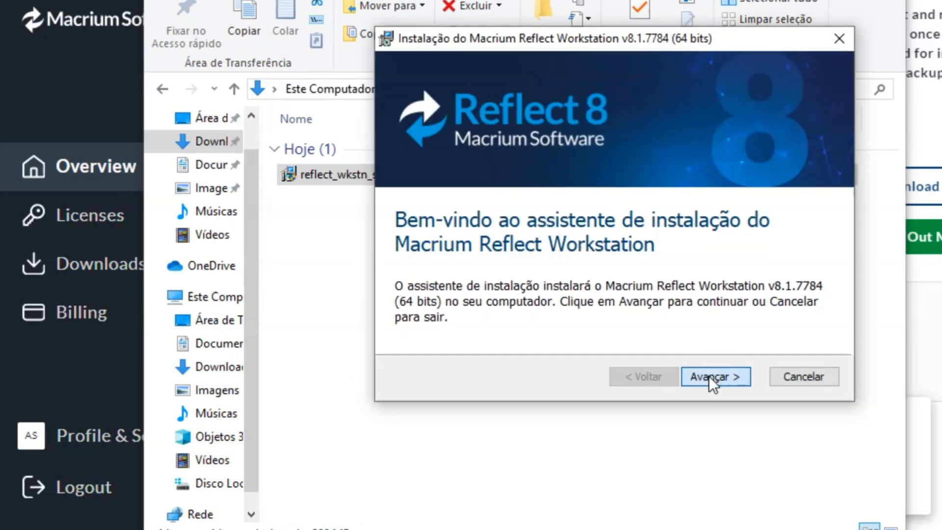
{"action": "left_click", "coordinate": [709, 376]}
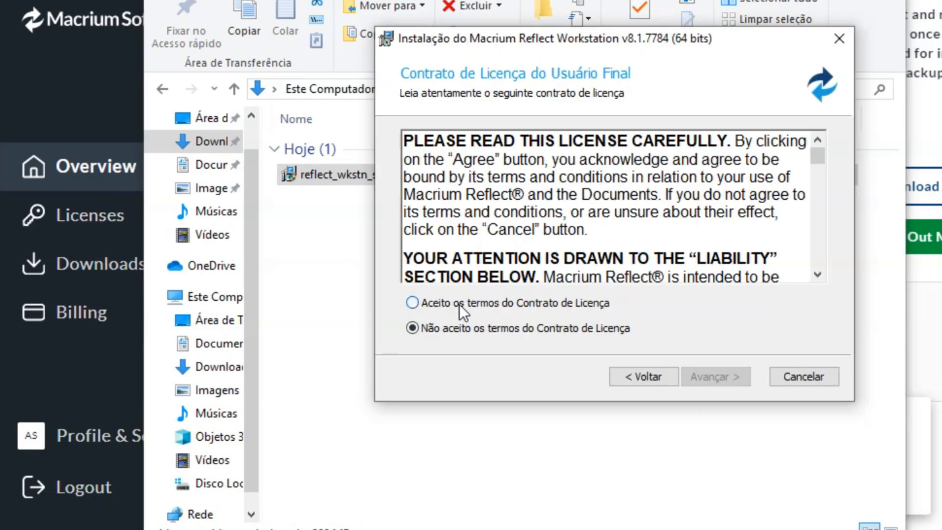
{"action": "left_click", "coordinate": [459, 303]}
{"action": "left_click", "coordinate": [714, 376]}
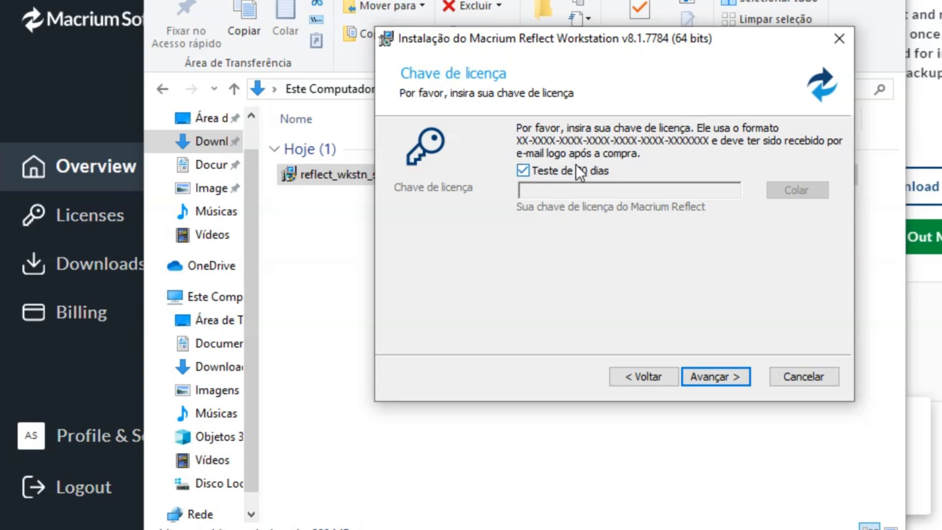
{"action": "left_click", "coordinate": [709, 377]}
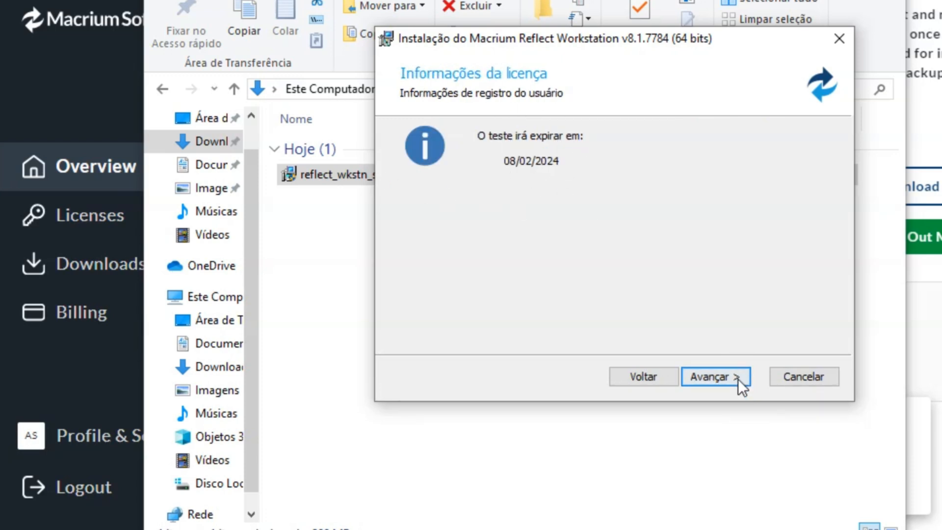
{"action": "left_click", "coordinate": [724, 377]}
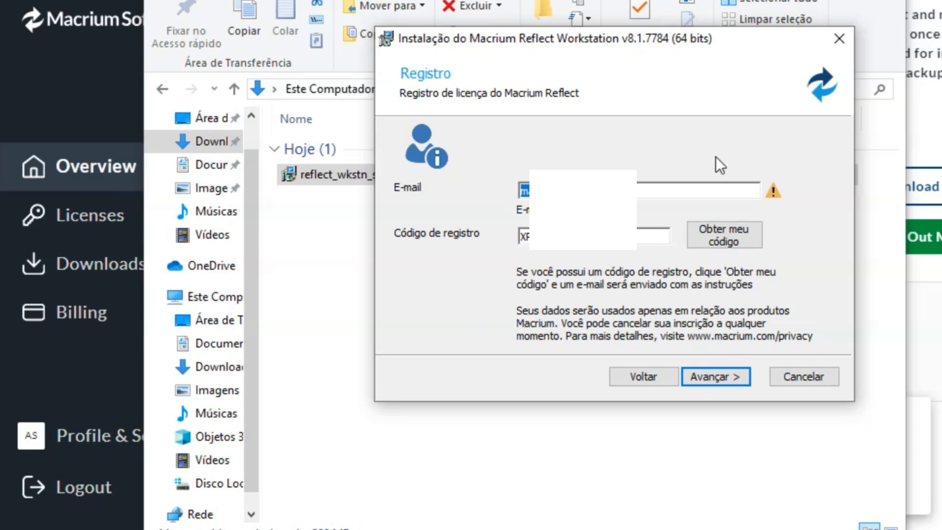
Request the registration code by e-mail and continue past the licence registration page
{"action": "left_click", "coordinate": [715, 239]}
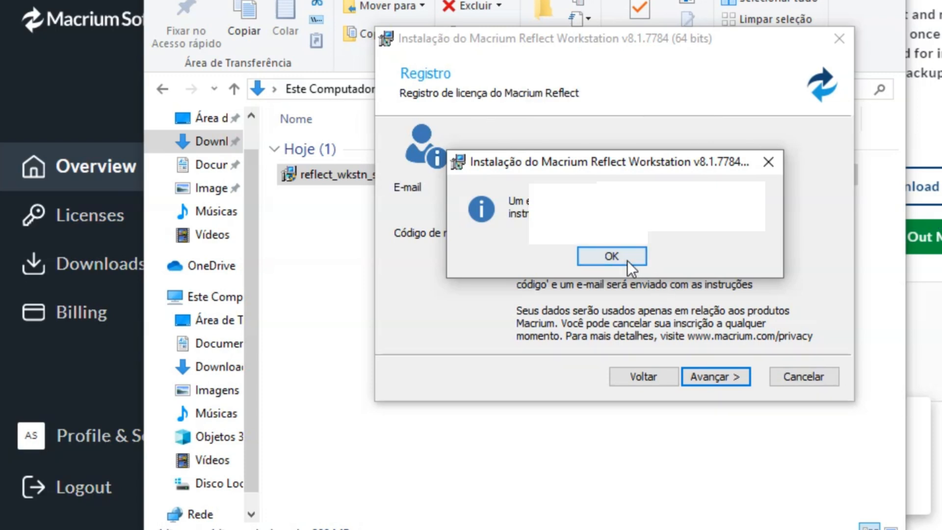
{"action": "left_click", "coordinate": [613, 259]}
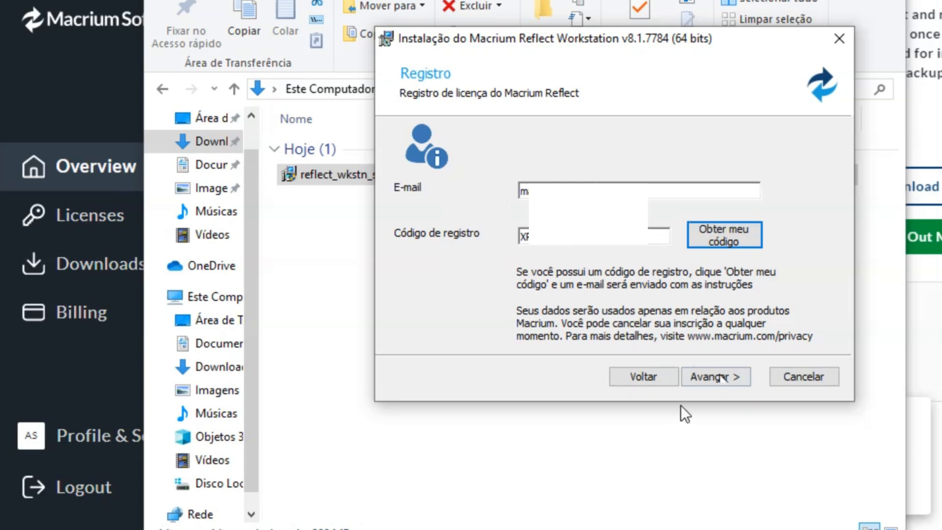
{"action": "left_click", "coordinate": [710, 378]}
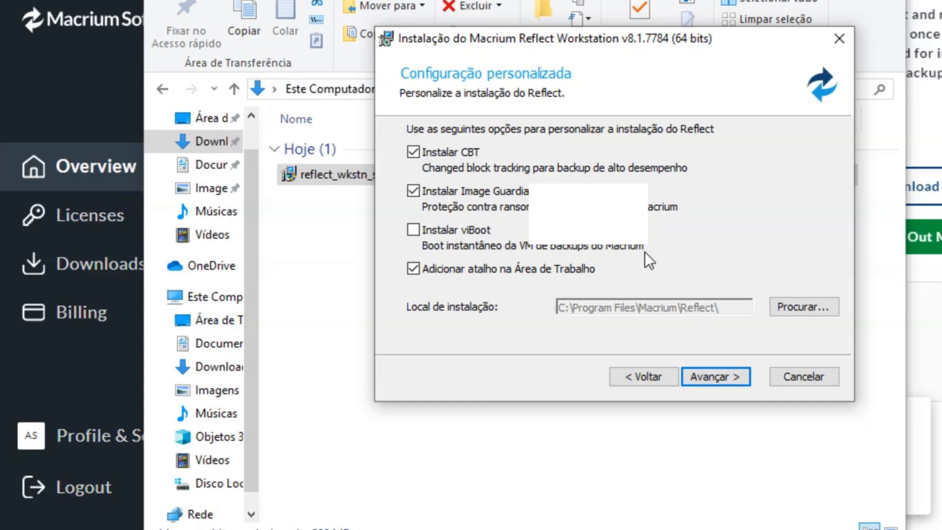
Install Reflect with CBT, Image Guardian and a desktop shortcut but without viBoot, and finish the setup wizard
{"action": "left_click", "coordinate": [718, 381]}
{"action": "left_click", "coordinate": [718, 381]}
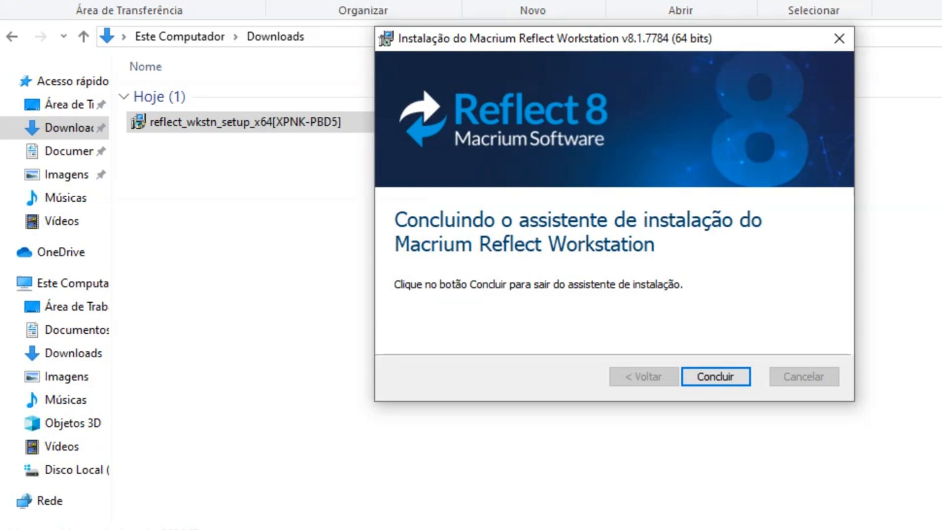
{"action": "left_click", "coordinate": [715, 377]}
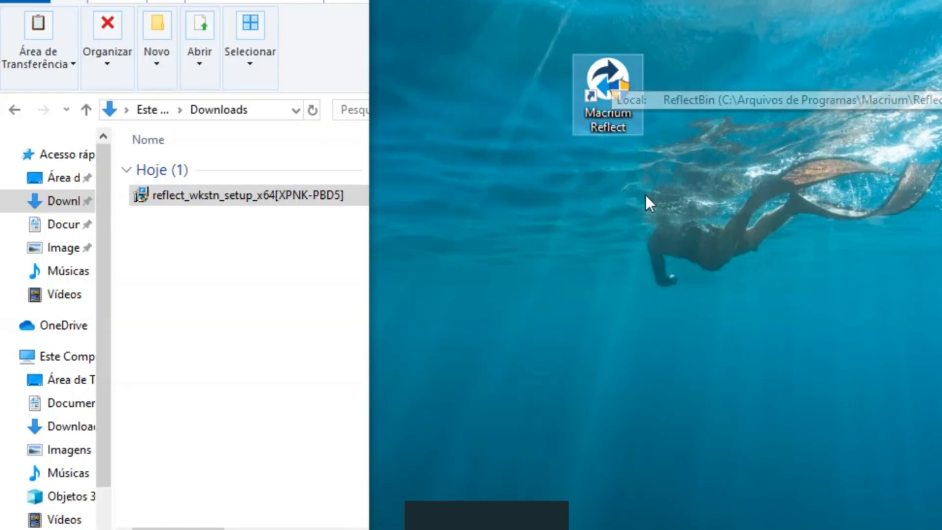
Launch Macrium Reflect from the desktop and start cloning Disk 2, the 931.51 GB WDC drive with the Windows partitions
{"action": "double_click", "coordinate": [617, 58]}
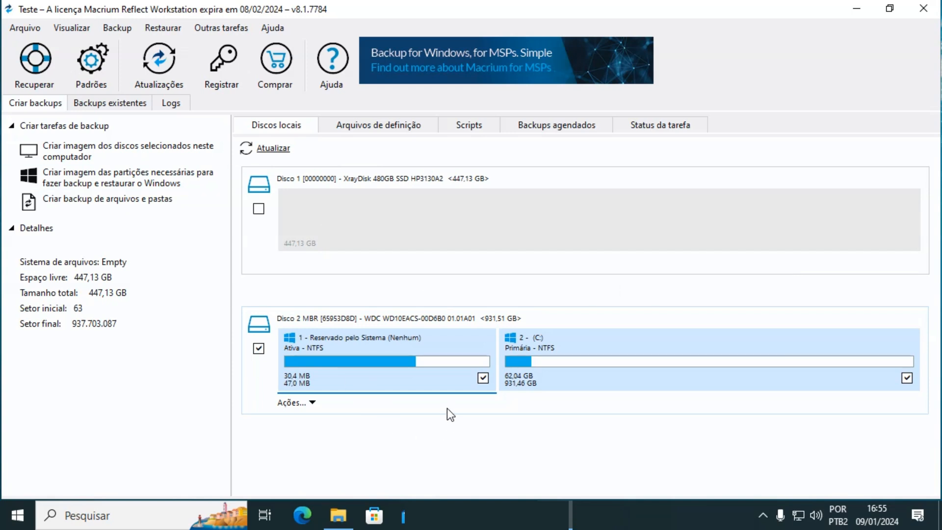
{"action": "left_click", "coordinate": [452, 334]}
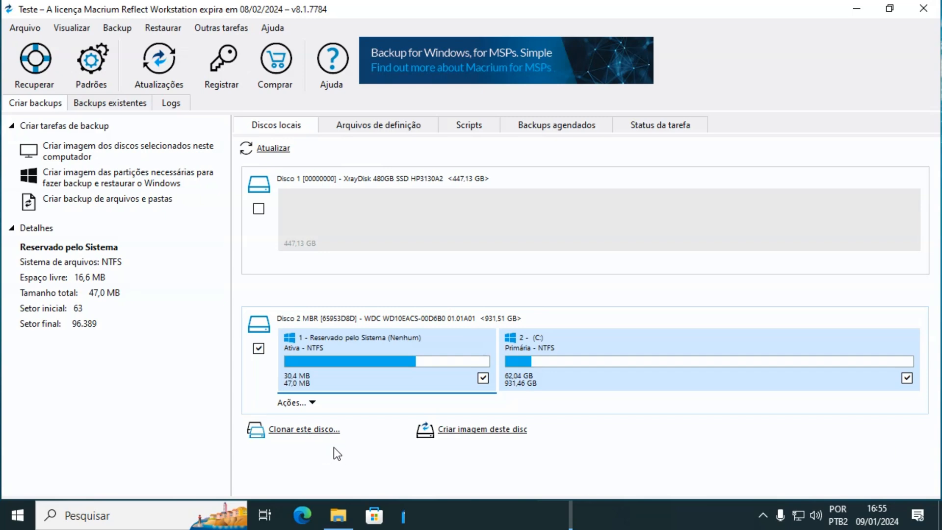
{"action": "left_click", "coordinate": [289, 429]}
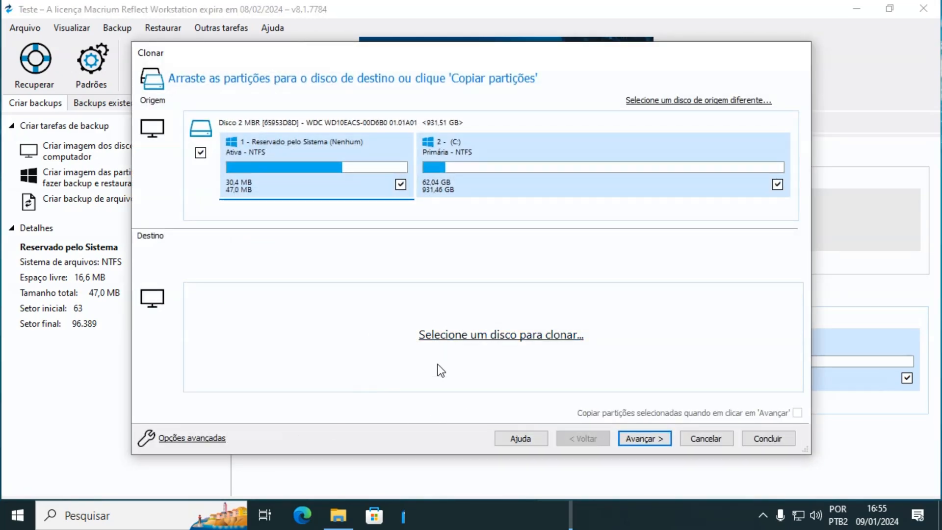
Set Disk 1, the XrayDisk 480GB SSD, as the clone destination and proceed to the summary without adding a schedule
{"action": "left_click", "coordinate": [470, 336]}
{"action": "left_click", "coordinate": [382, 223]}
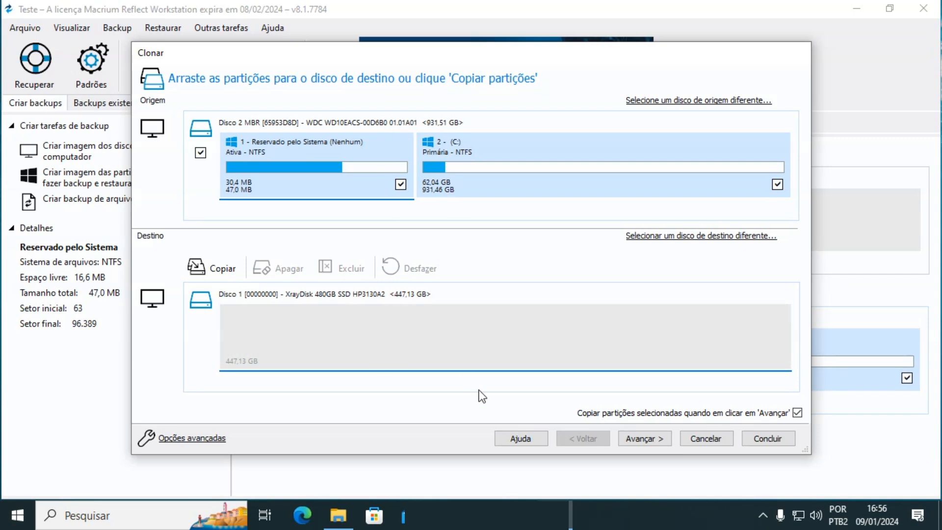
{"action": "left_click", "coordinate": [647, 439]}
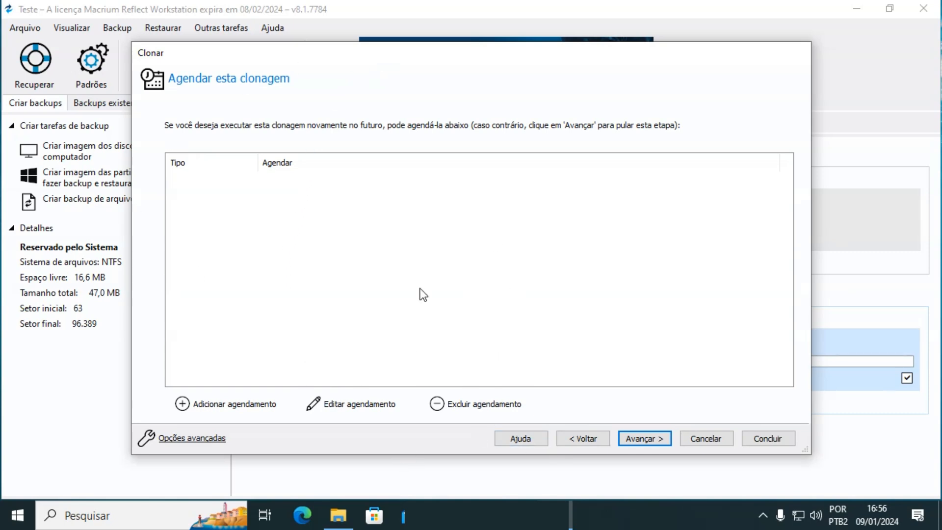
{"action": "left_click", "coordinate": [648, 439]}
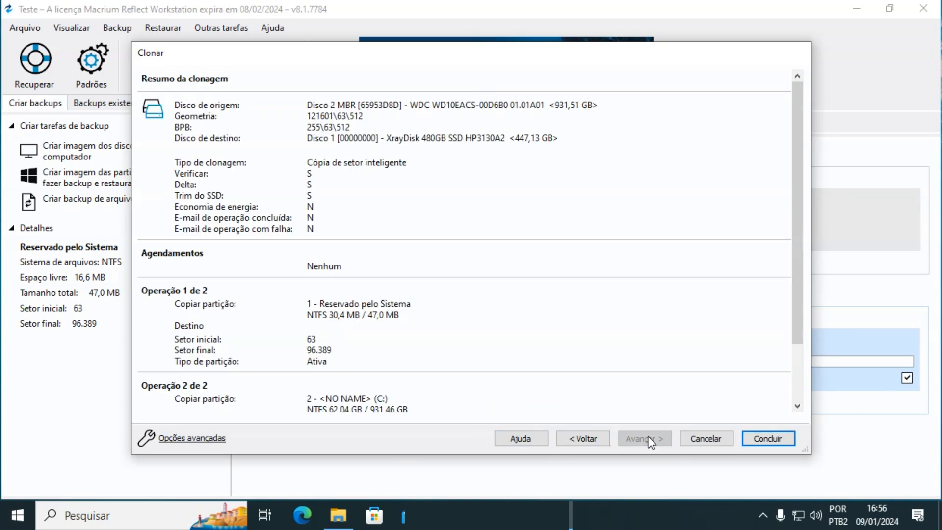
Finish the clone setup and run the cloning immediately in the foreground without saving an XML backup definition file
{"action": "left_click_drag", "start_coordinate": [803, 112], "coordinate": [808, 26]}
{"action": "left_click", "coordinate": [756, 441]}
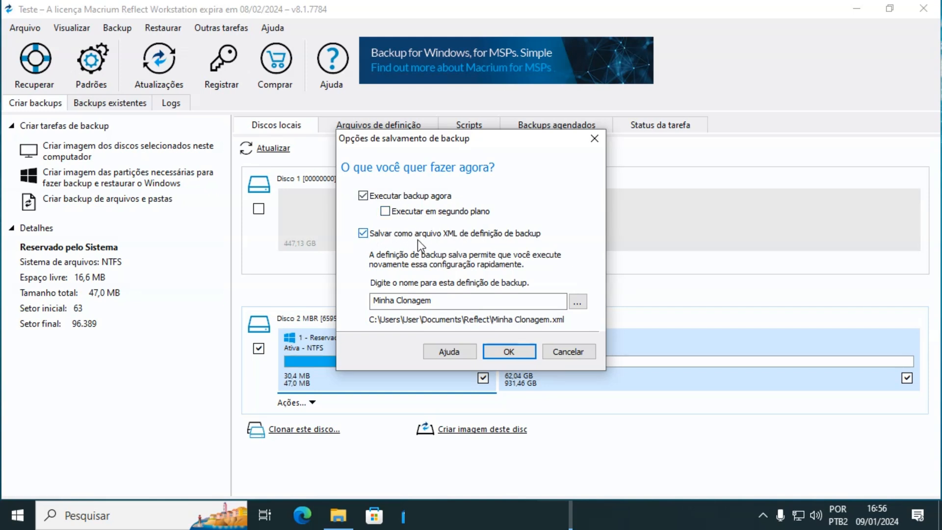
{"action": "left_click", "coordinate": [466, 234]}
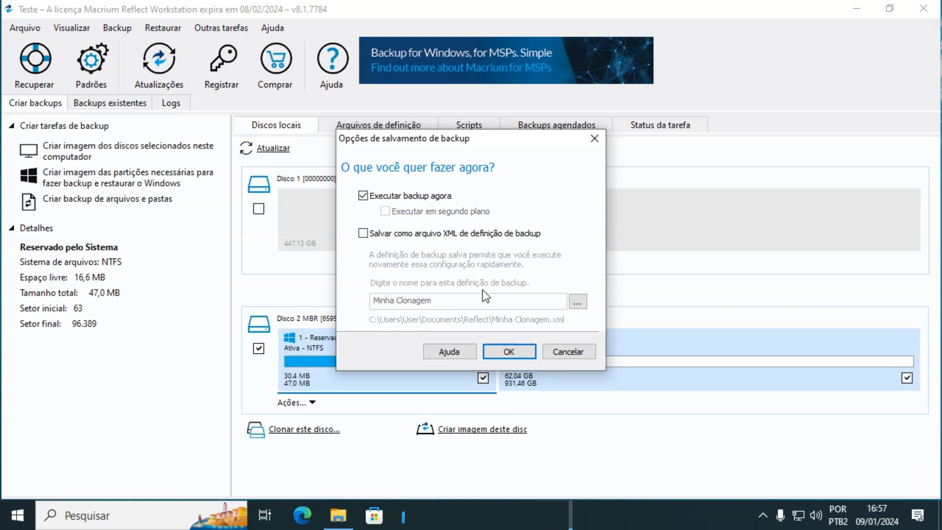
{"action": "left_click", "coordinate": [512, 354]}
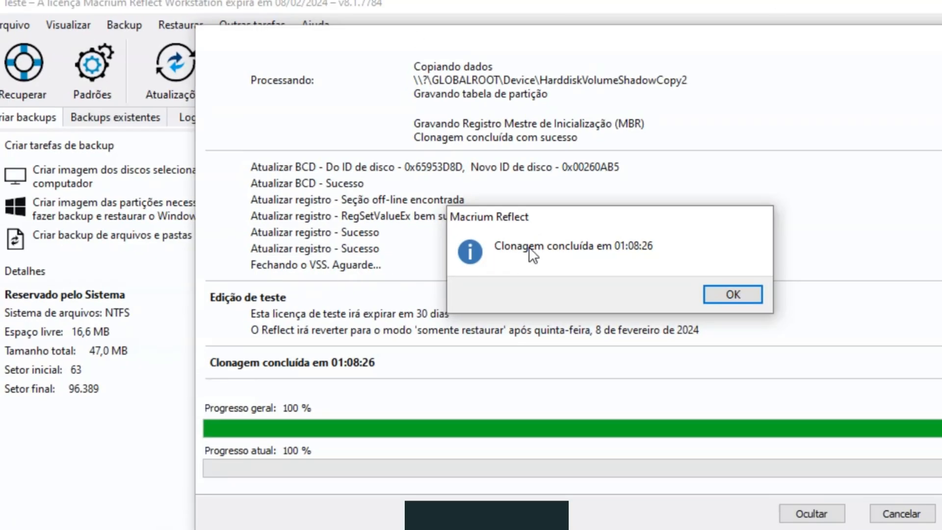
Dismiss the cloning completion message and close the clone progress window
{"action": "left_click_drag", "start_coordinate": [555, 228], "coordinate": [633, 190]}
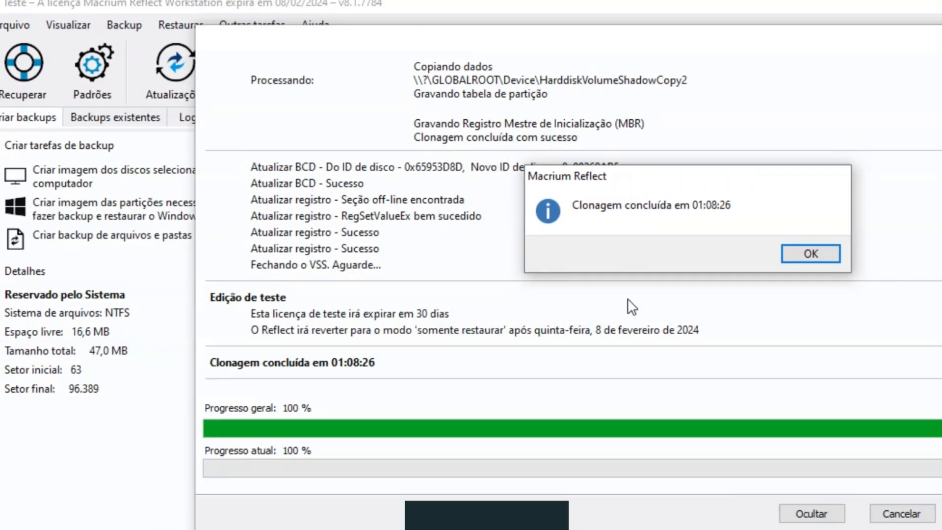
{"action": "left_click", "coordinate": [807, 254]}
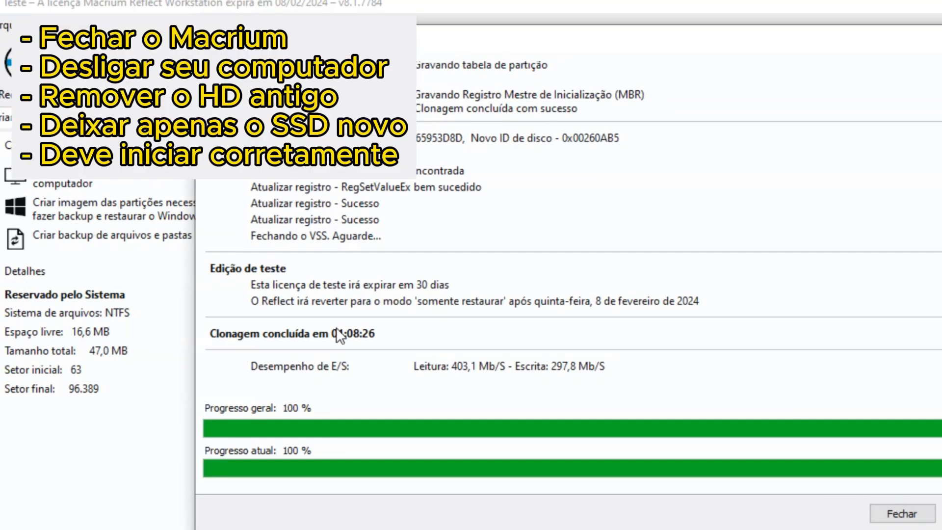
{"action": "left_click", "coordinate": [902, 514]}
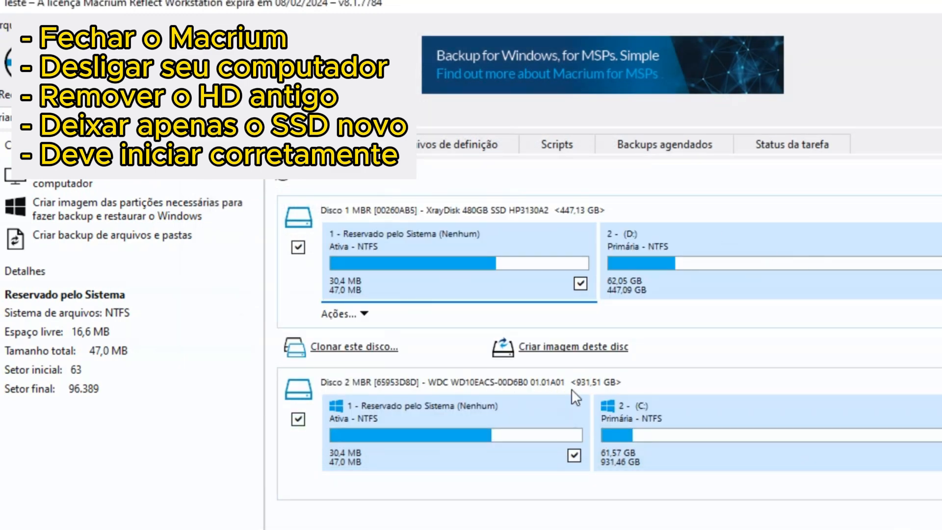